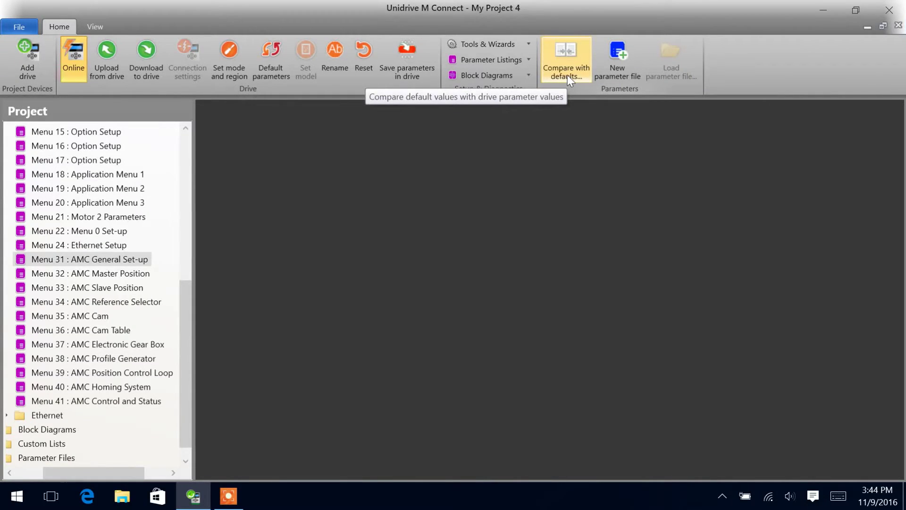
- Compare the drive's parameters against default values, then close the differences report
left_click(567, 75)
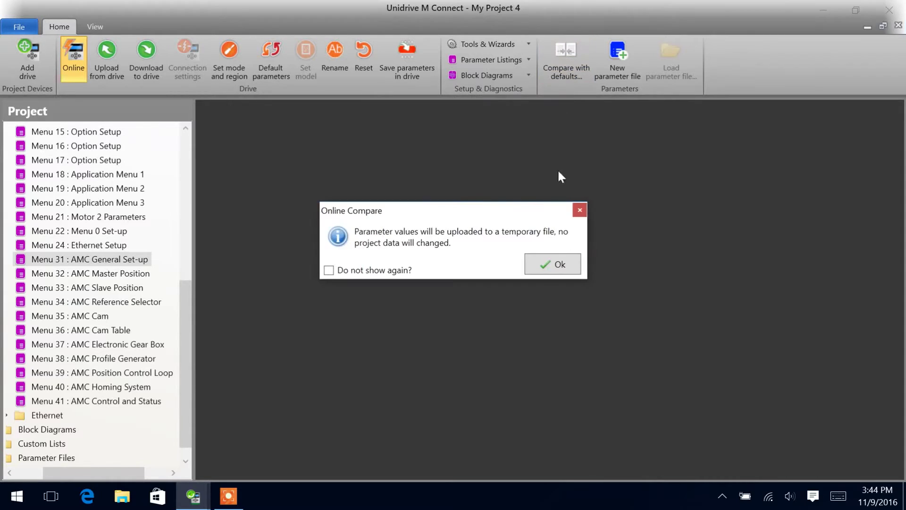
left_click(551, 265)
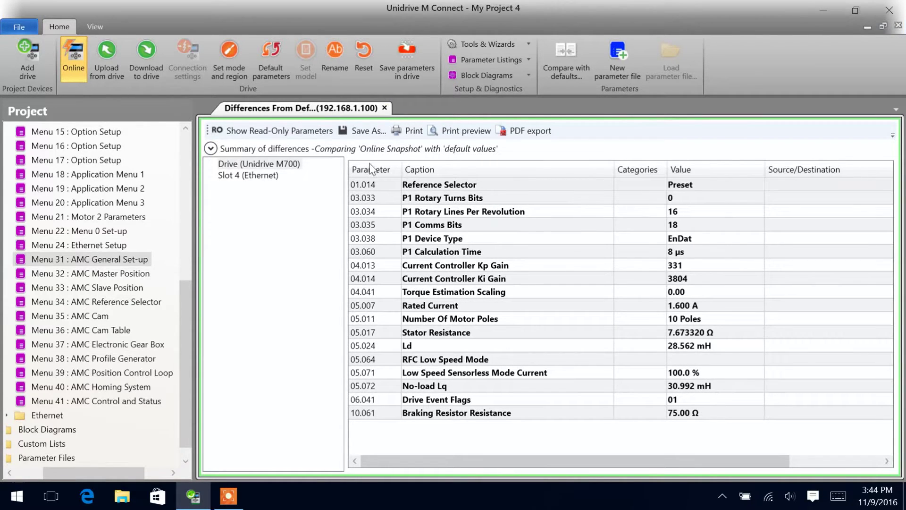
left_click(386, 108)
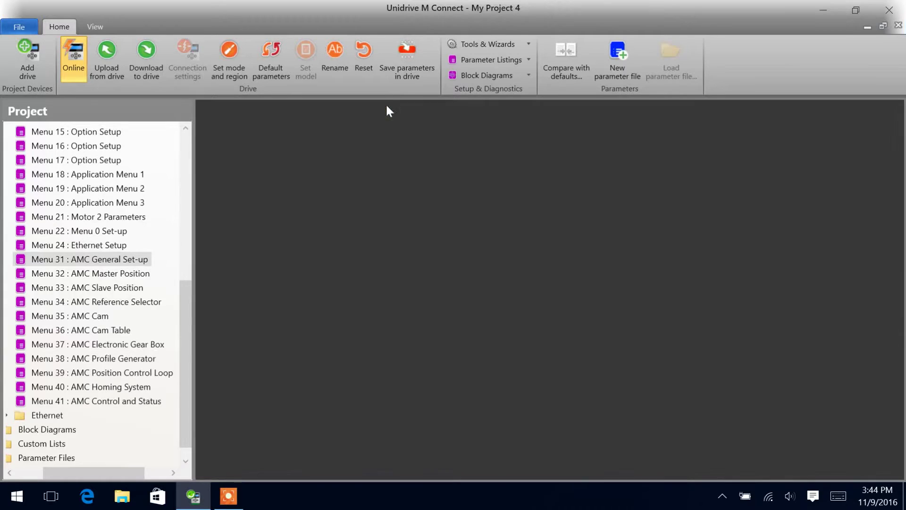
- Open Menu 00 Quick Setup and keep 00.005 Reference Selector at Preset
left_click_drag(188, 304, 186, 173)
double_click(104, 193)
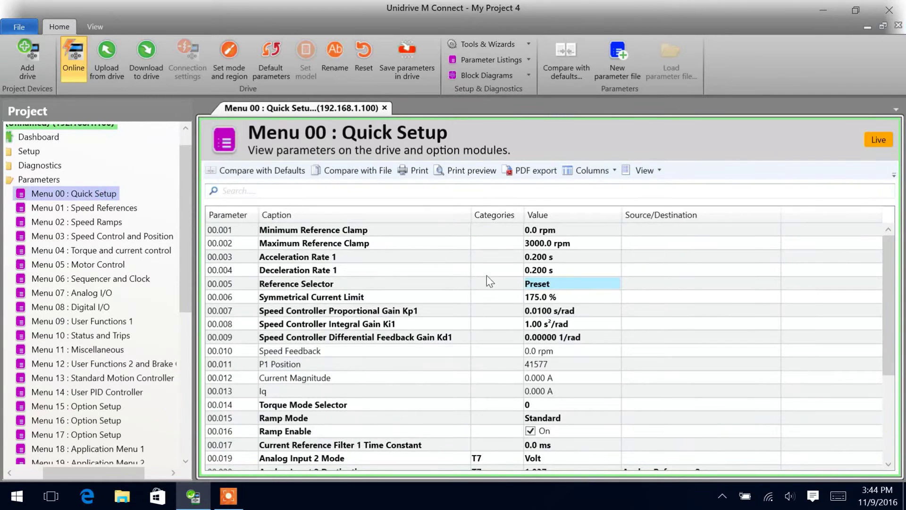
left_click(500, 284)
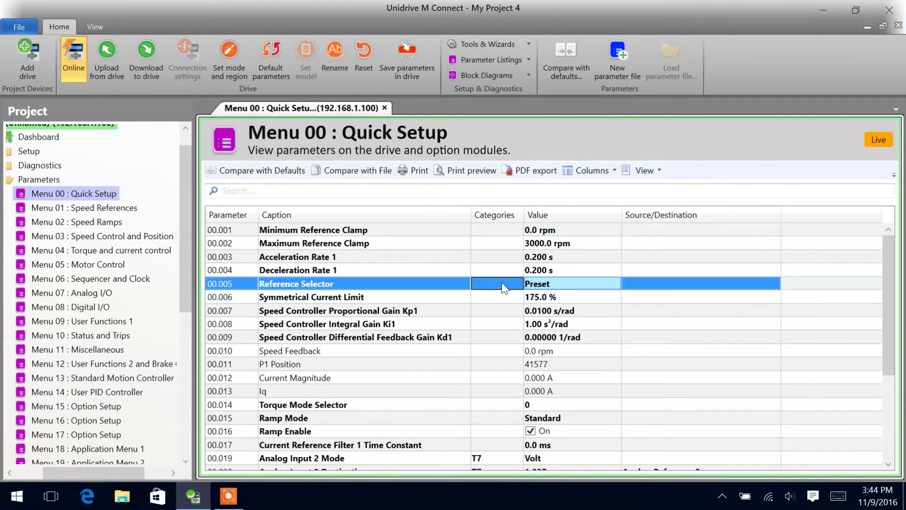
left_click(564, 287)
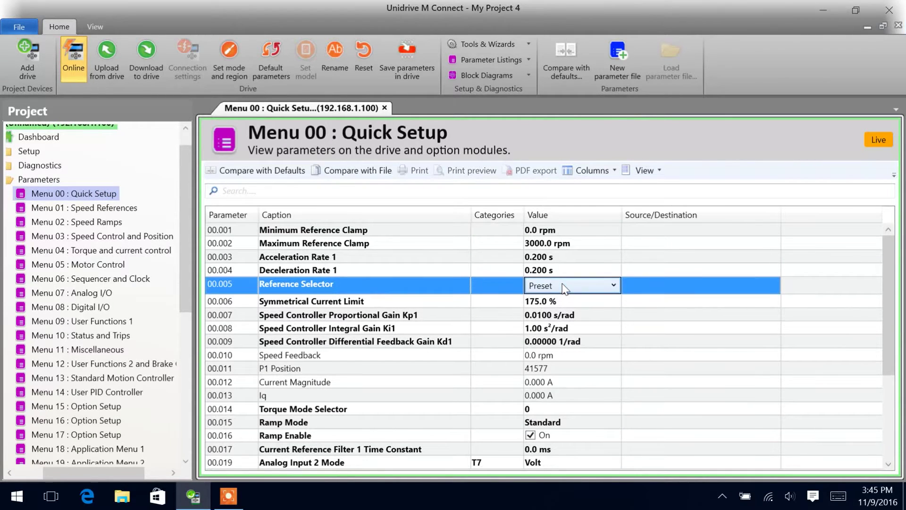
left_click(565, 285)
left_click(558, 347)
- Confirm 06.030 Run Forward is driven by 08.023 Digital I/O 03, then open Menu 31
left_click(88, 280)
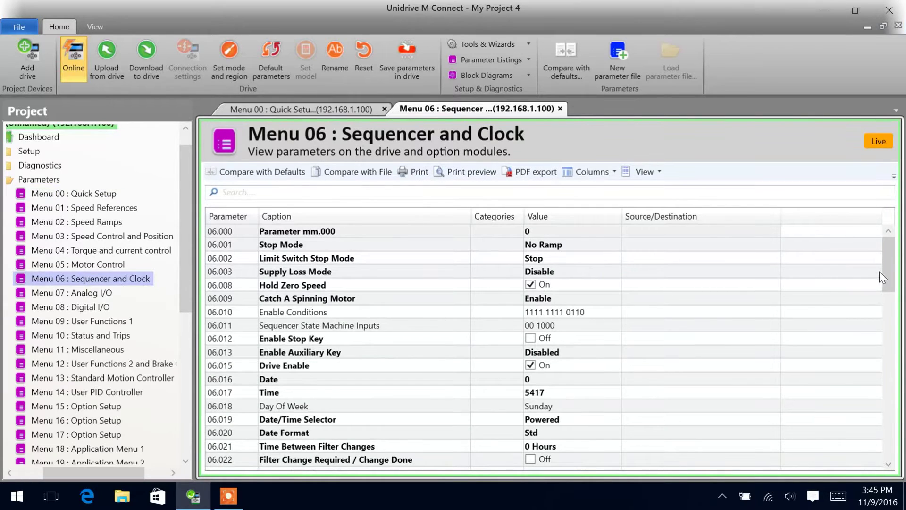
left_click_drag(881, 270, 888, 331)
left_click(362, 313)
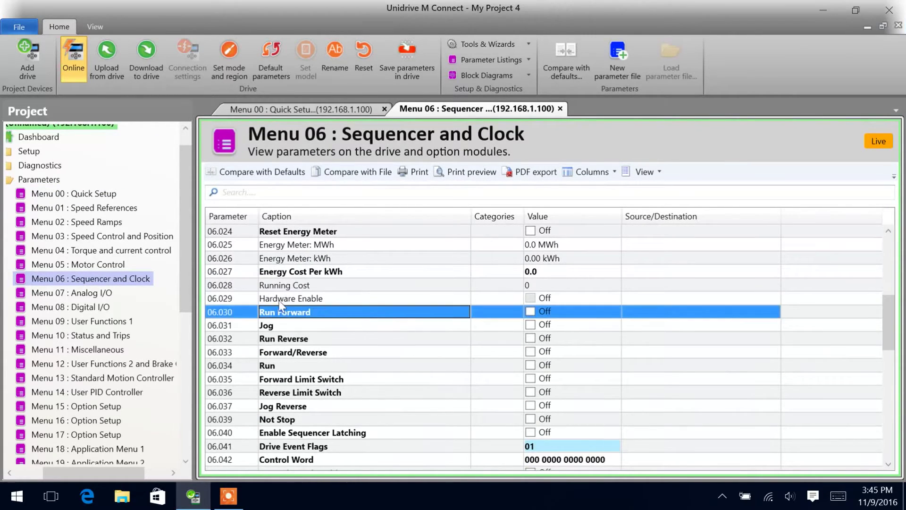
left_click(111, 308)
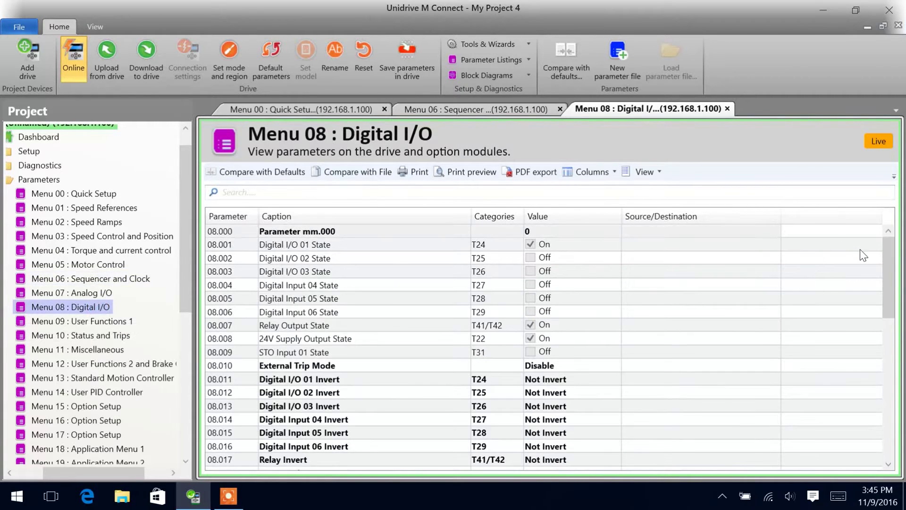
left_click_drag(888, 251, 888, 293)
left_click(692, 405)
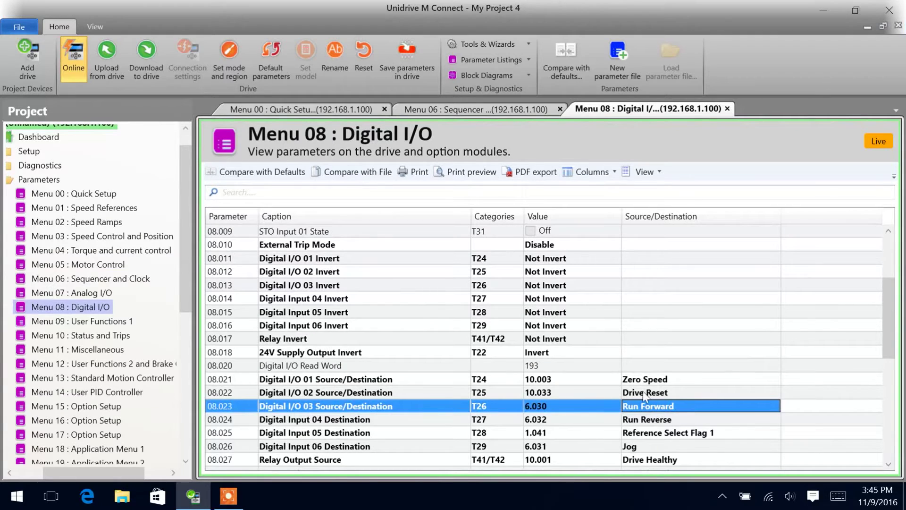
left_click_drag(186, 247, 188, 366)
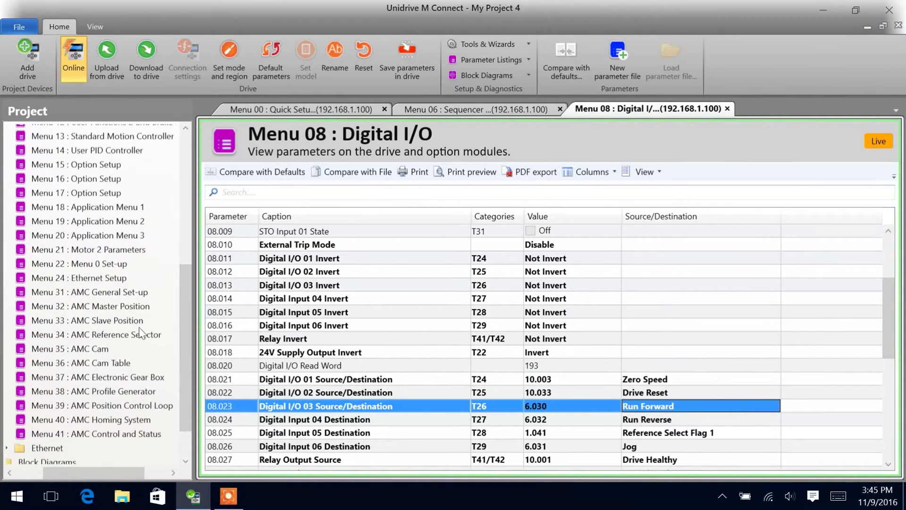
double_click(114, 291)
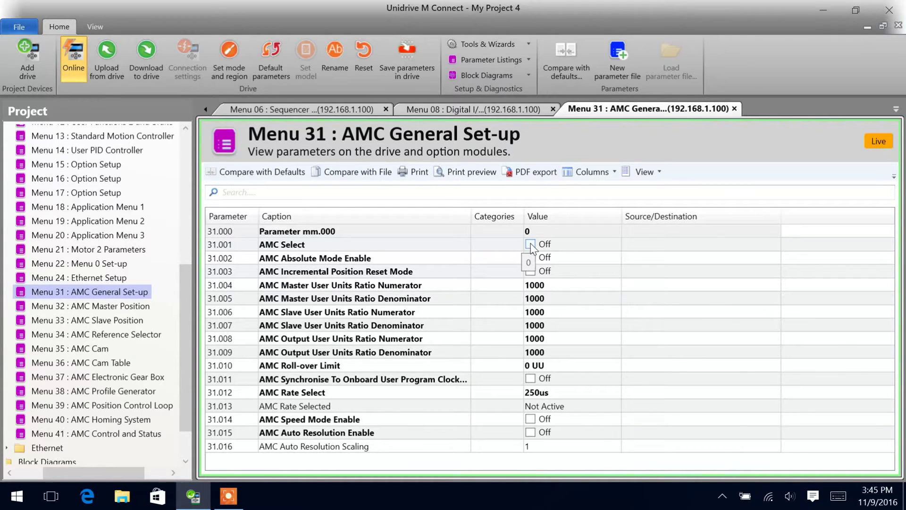
- Tick 31.001 AMC Select, set 31.007 and 31.008 to 65536, then open Menu 33
left_click(529, 245)
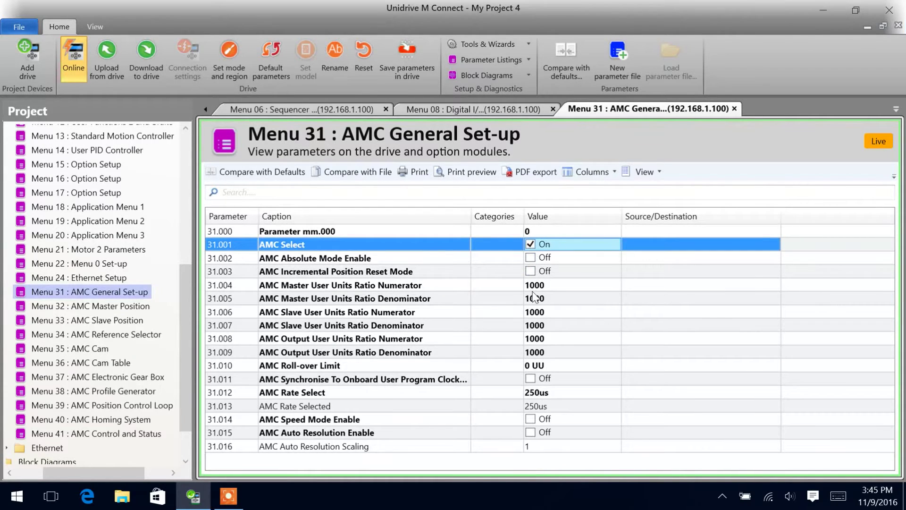
left_click(539, 326)
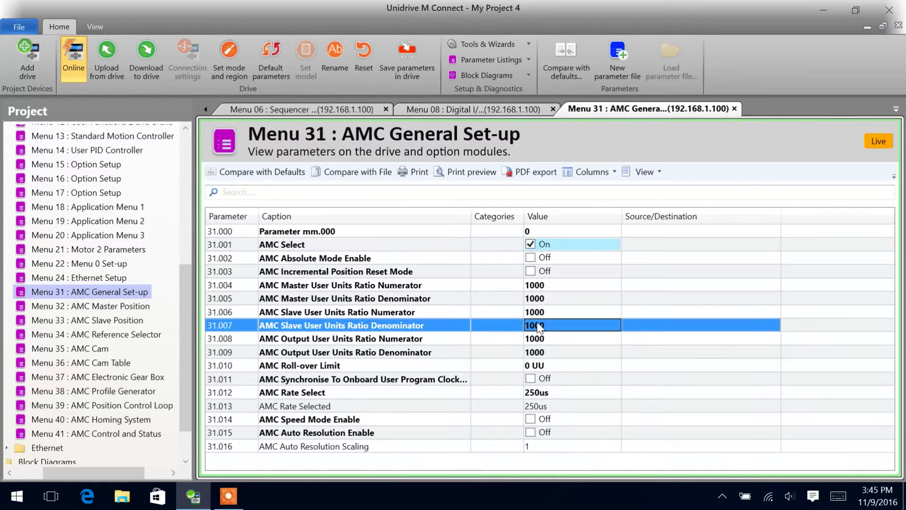
left_click(539, 324)
type("6556")
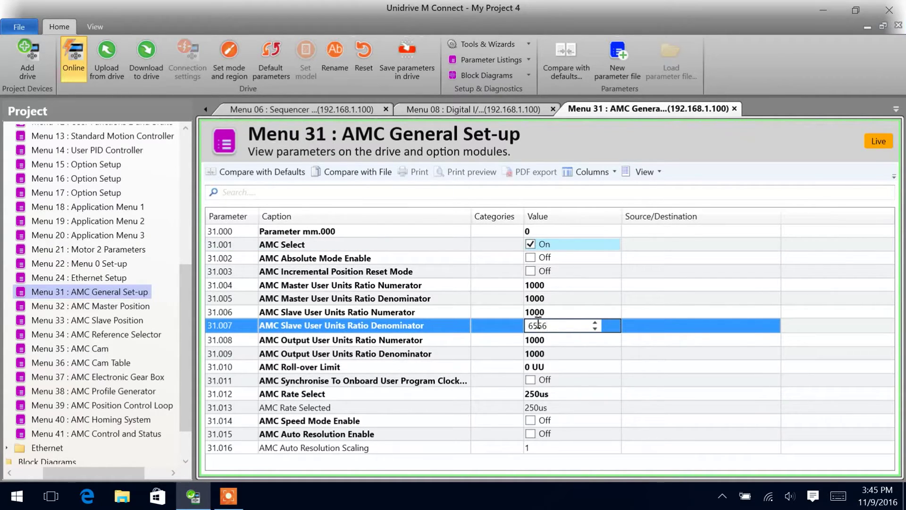
key("Return")
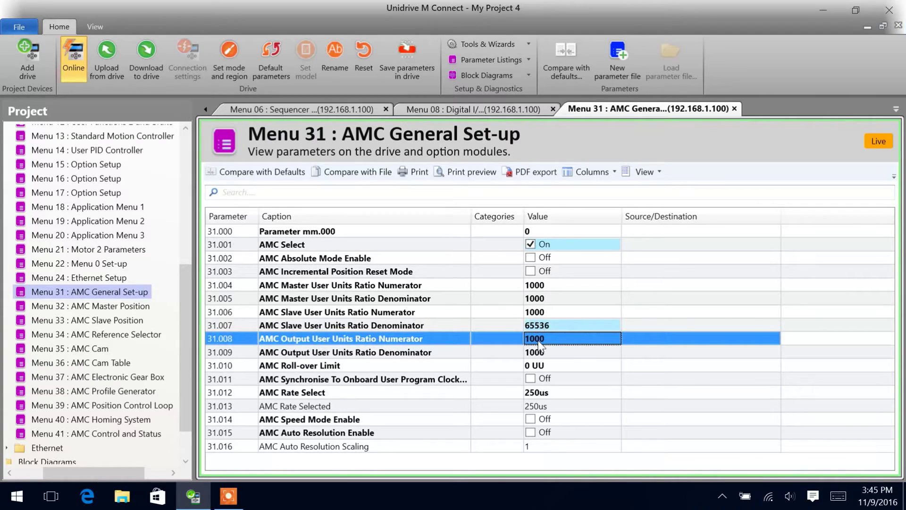
left_click(539, 338)
type("65536")
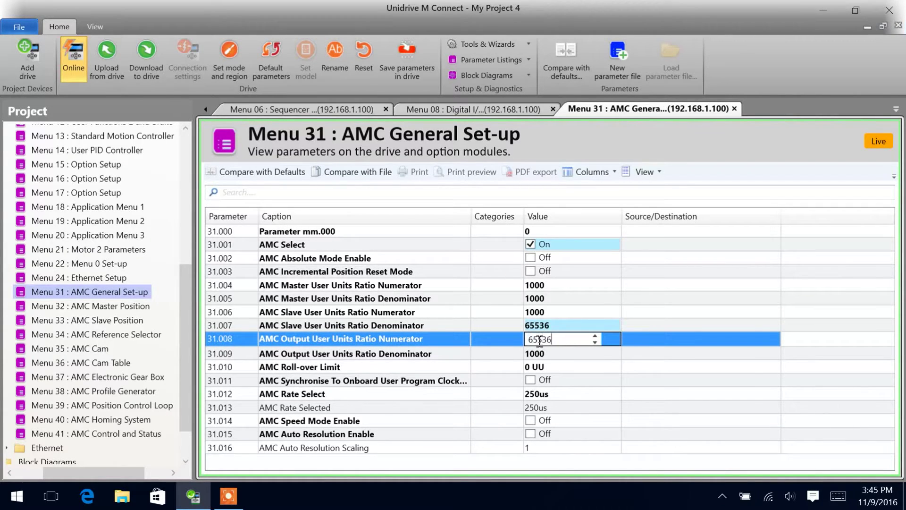
key("Return")
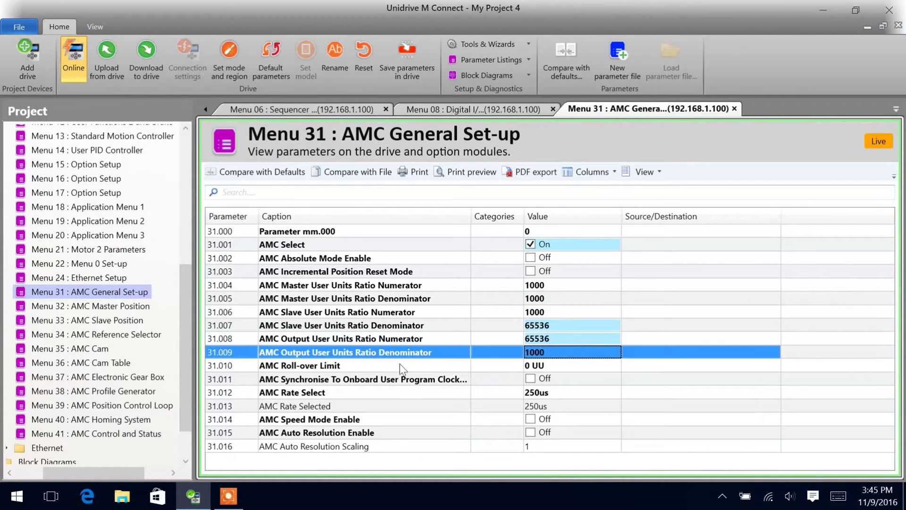
left_click(122, 322)
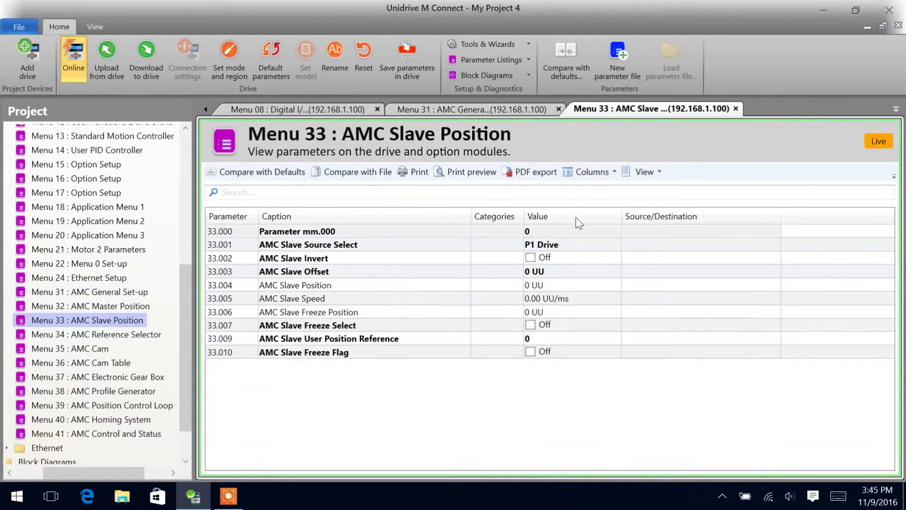
- In Menu 34, set 34.003 AMC Position Reference to 5000 UU and select 34.007
left_click(573, 251)
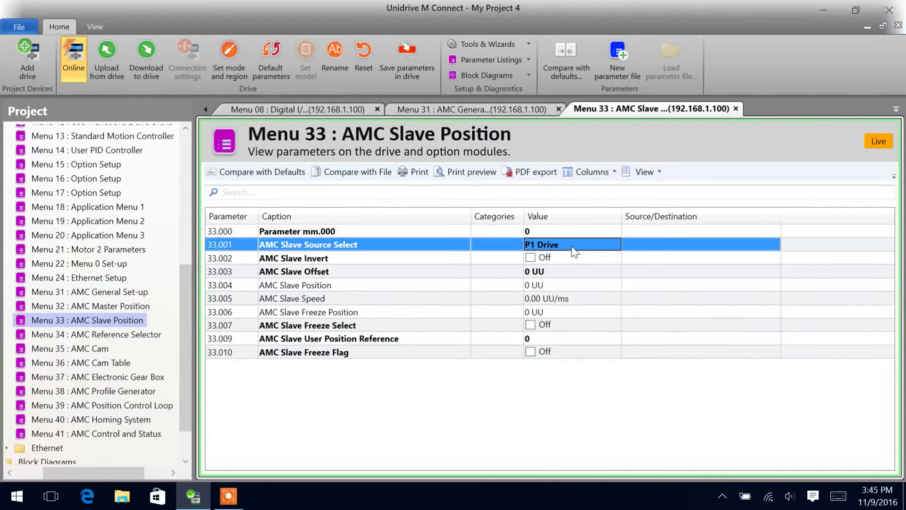
left_click(129, 335)
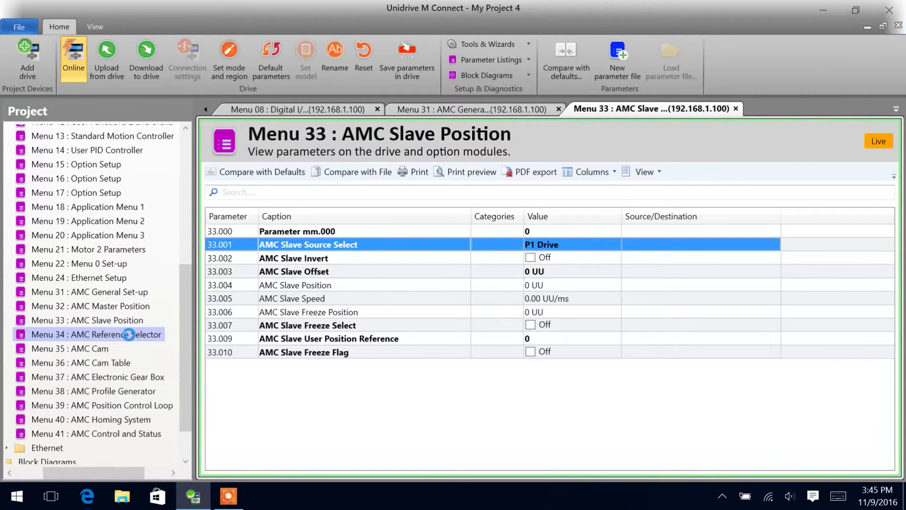
double_click(550, 271)
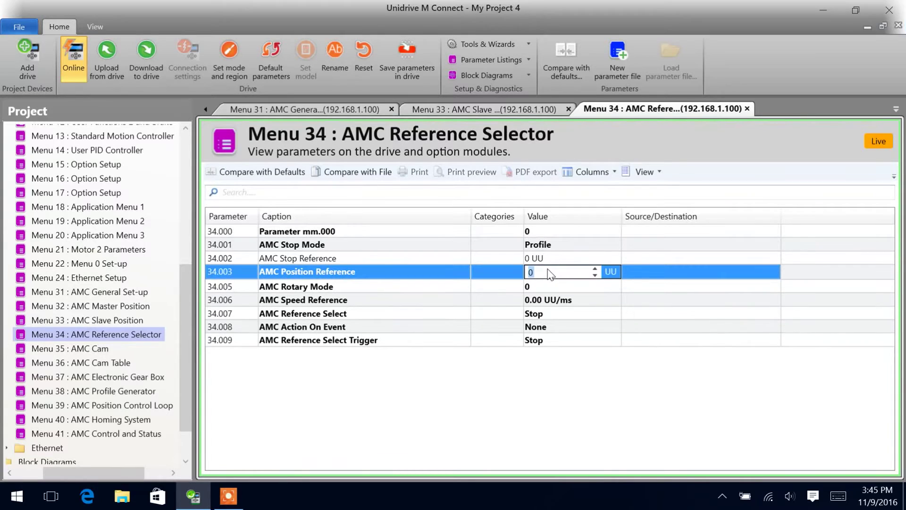
type("5000")
key("Return")
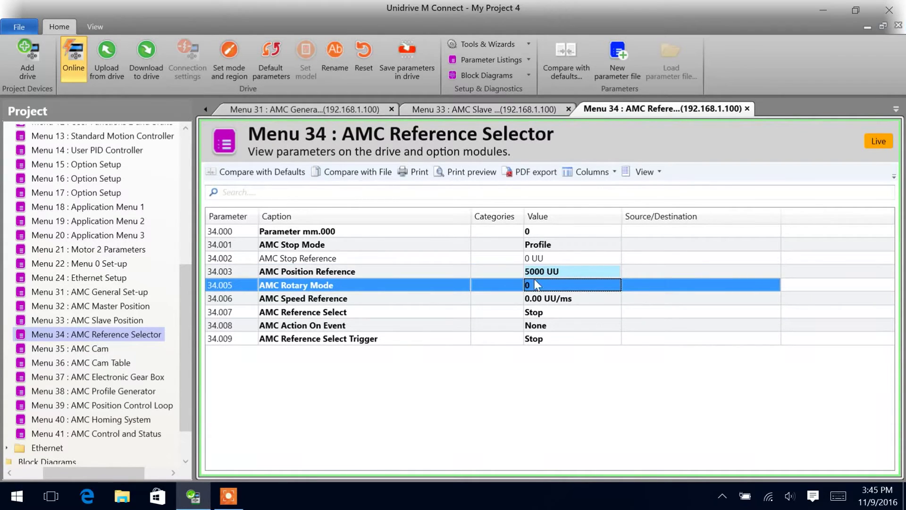
left_click(474, 314)
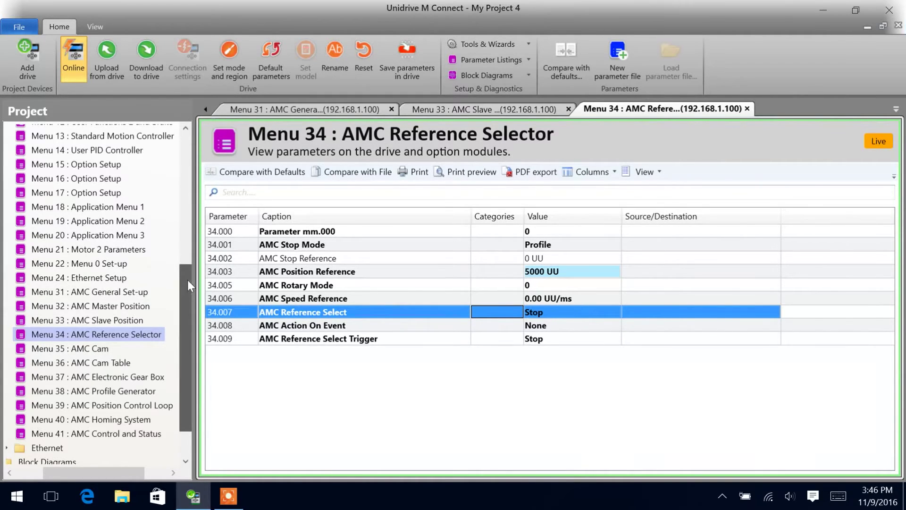
scroll(188, 280, "down", 1)
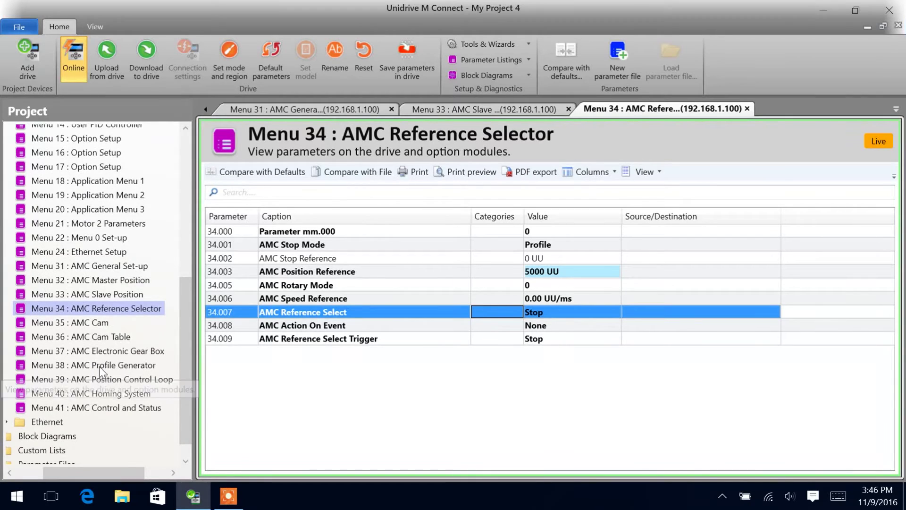
- In Menu 38, set 38.003 AMC Profile Maximum Speed to 1.50 UU/ms, then open Menu 39
left_click(100, 366)
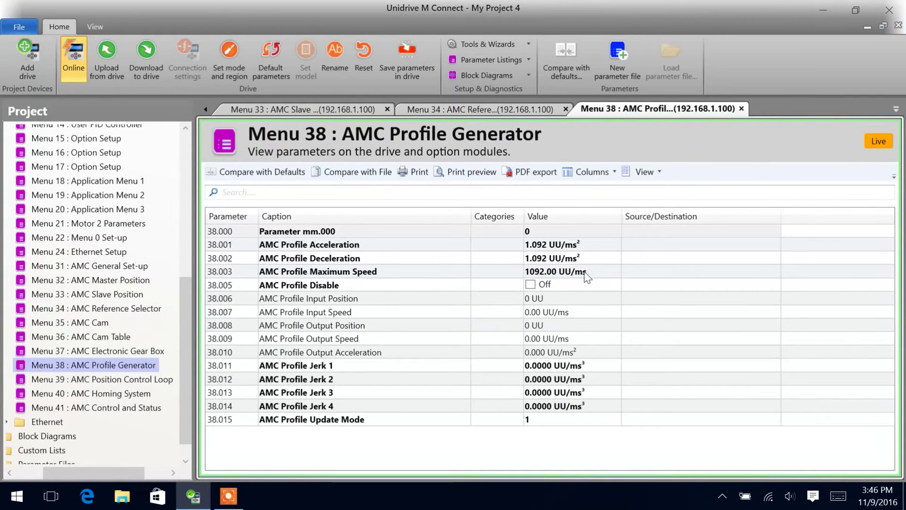
left_click(475, 273)
left_click(542, 274)
type("1.50")
key("Return")
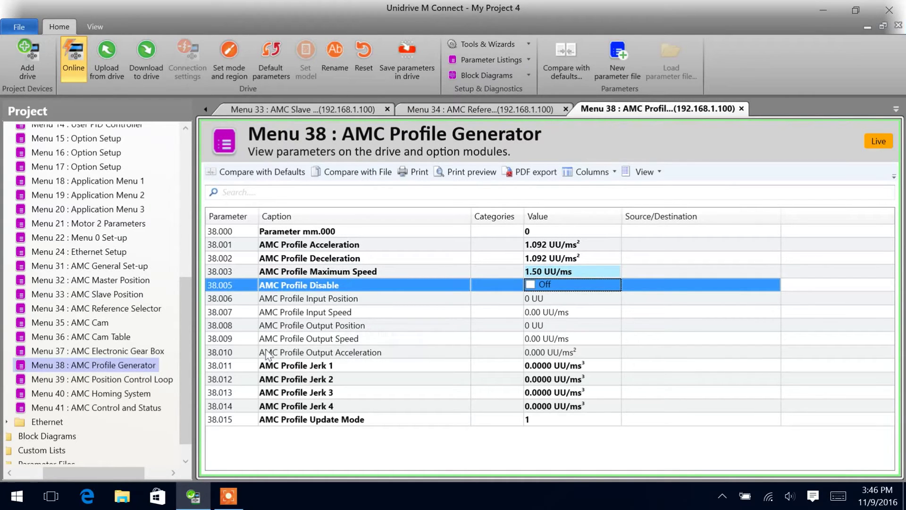
left_click(150, 381)
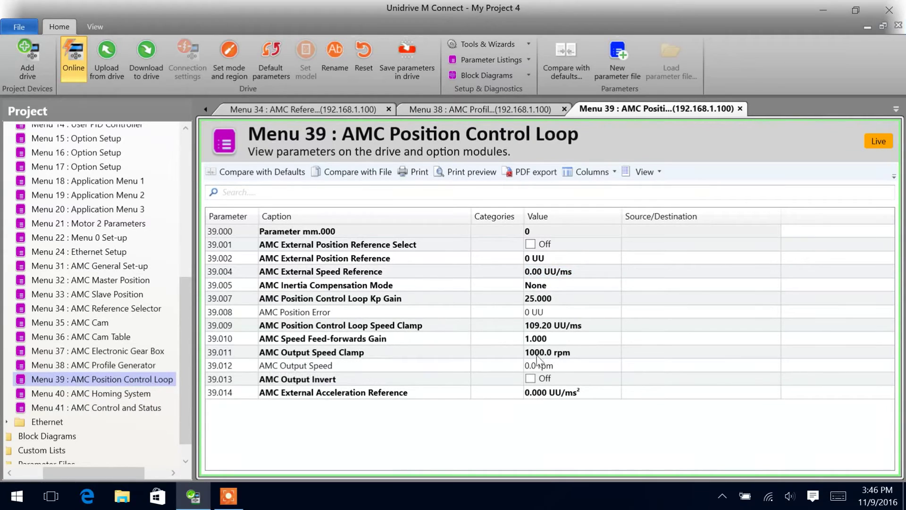
- Set 39.011 AMC Output Speed Clamp to 3000.0 rpm and select row 39.009
left_click(552, 353)
type("3000")
key("Return")
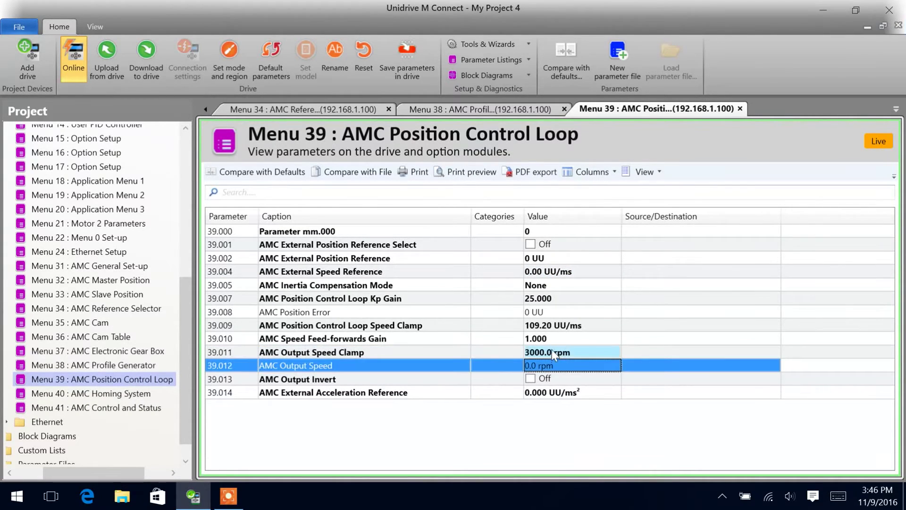
left_click(543, 327)
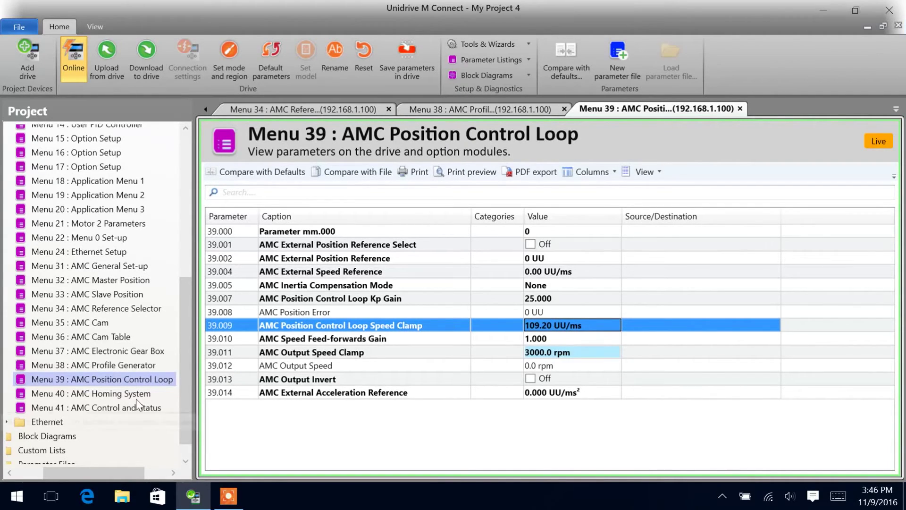
- Tick 41.001 AMC Enable in Menu 41, then reopen Menu 34 AMC Reference Selector
double_click(123, 409)
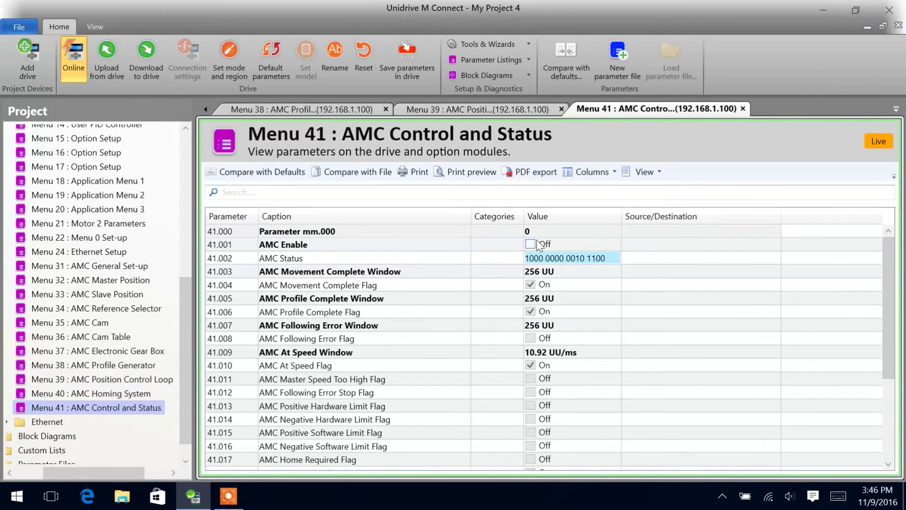
left_click(530, 244)
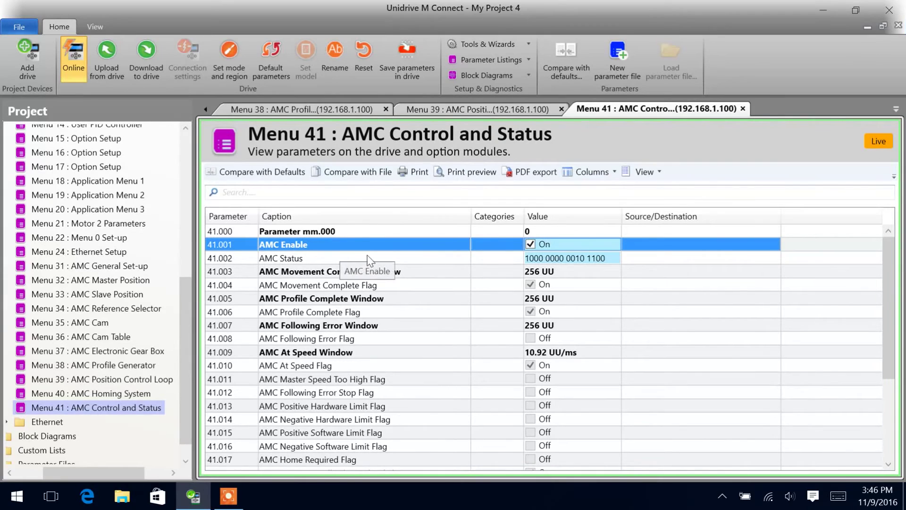
double_click(141, 312)
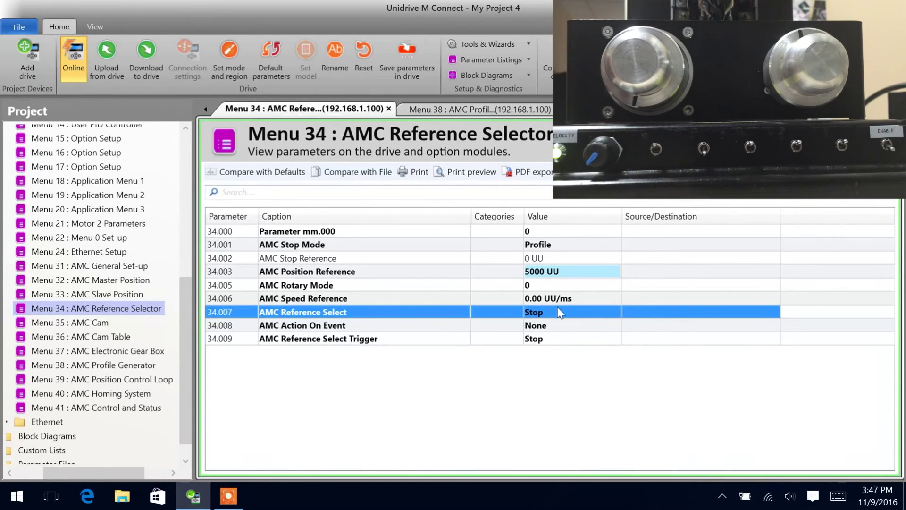
- Run two relative moves by toggling 34.007 AMC Reference Select between Position Rel and Stop
left_click(561, 314)
left_click(561, 313)
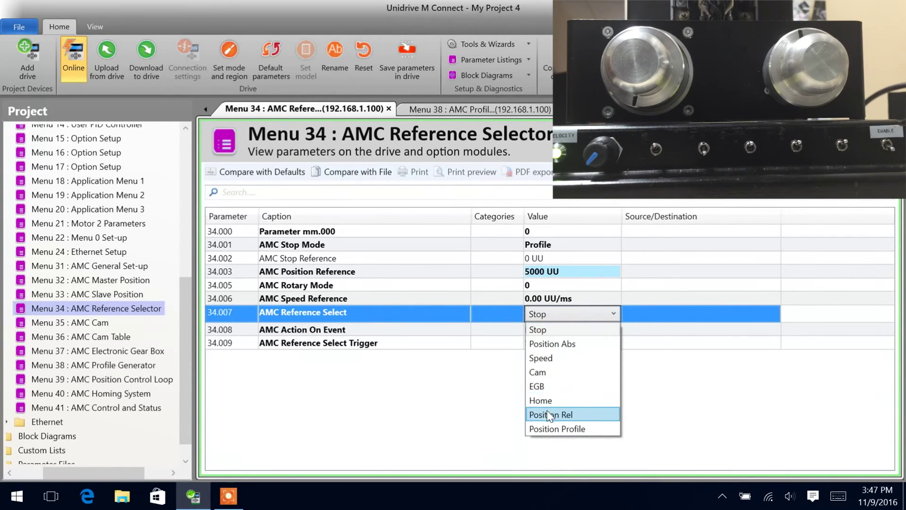
left_click(548, 416)
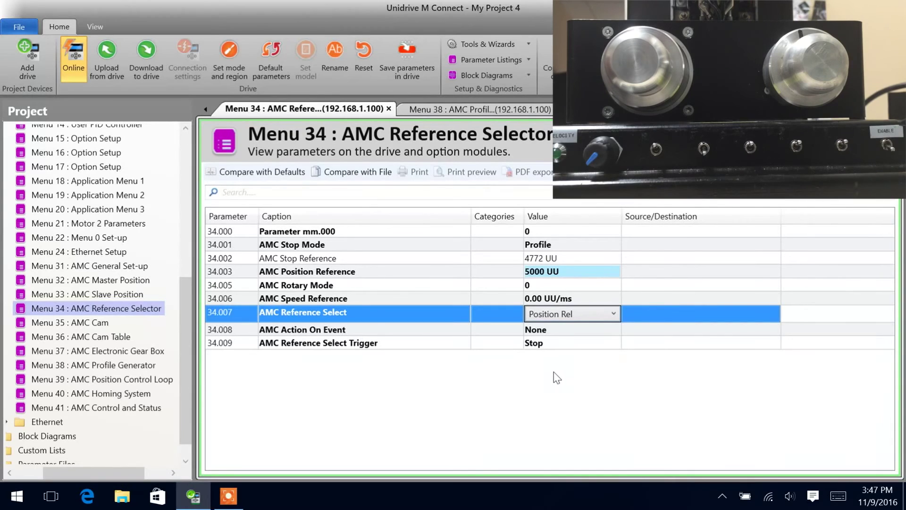
left_click(579, 316)
left_click(556, 331)
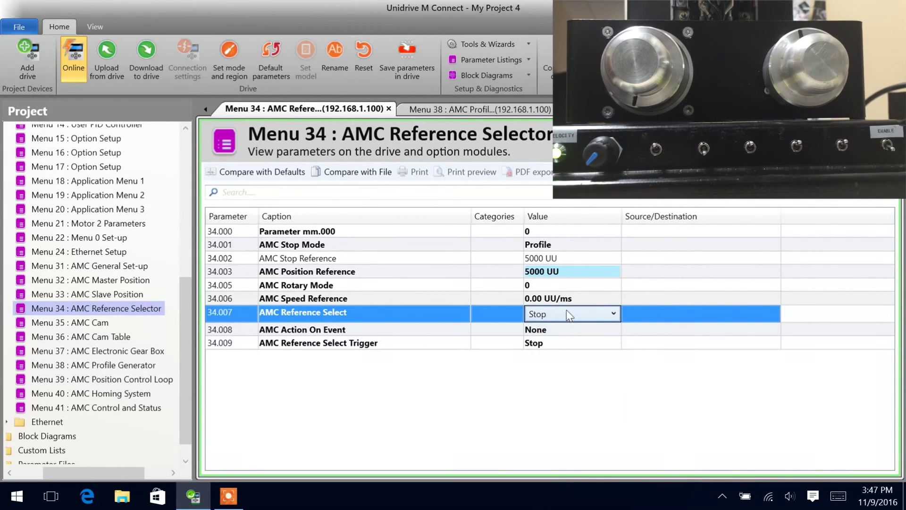
left_click(556, 315)
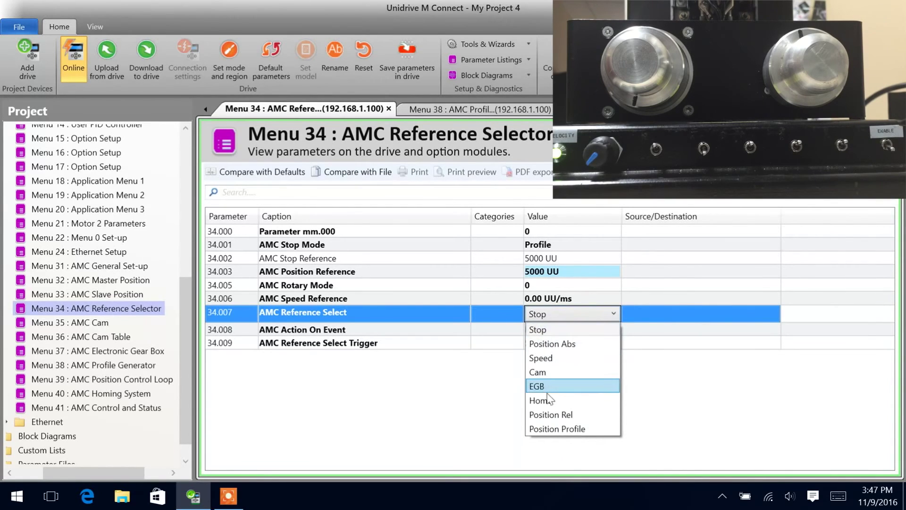
left_click(552, 416)
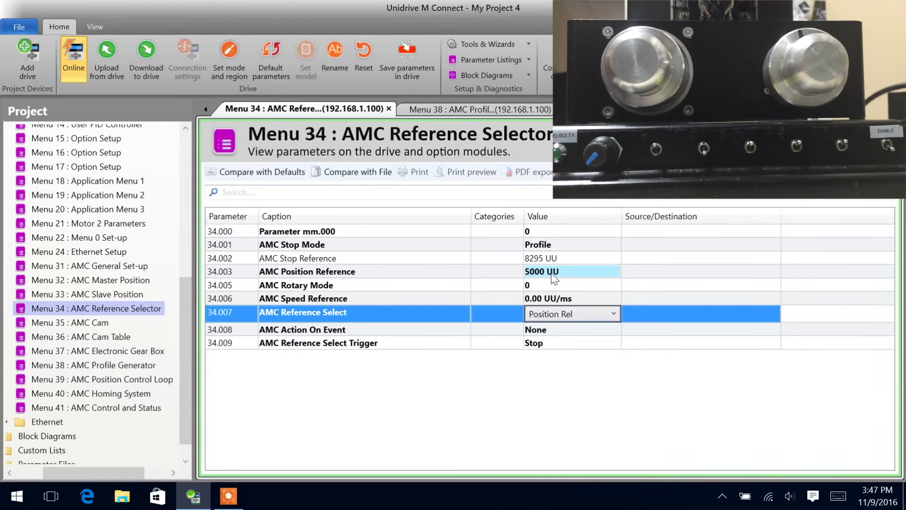
left_click(556, 313)
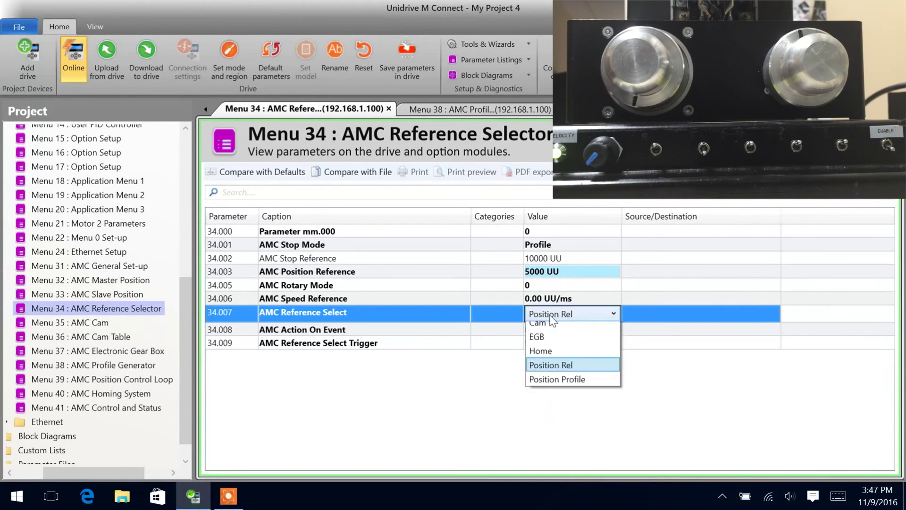
left_click(543, 330)
left_click(555, 260)
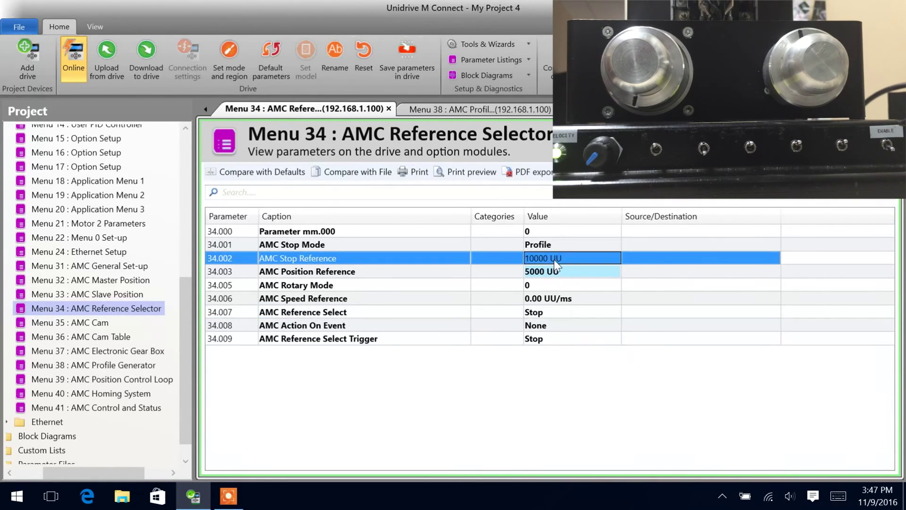
- Set 34.003 AMC Position Reference to 2500 UU and switch 34.007 to Position Rel
left_click(551, 274)
type("2500")
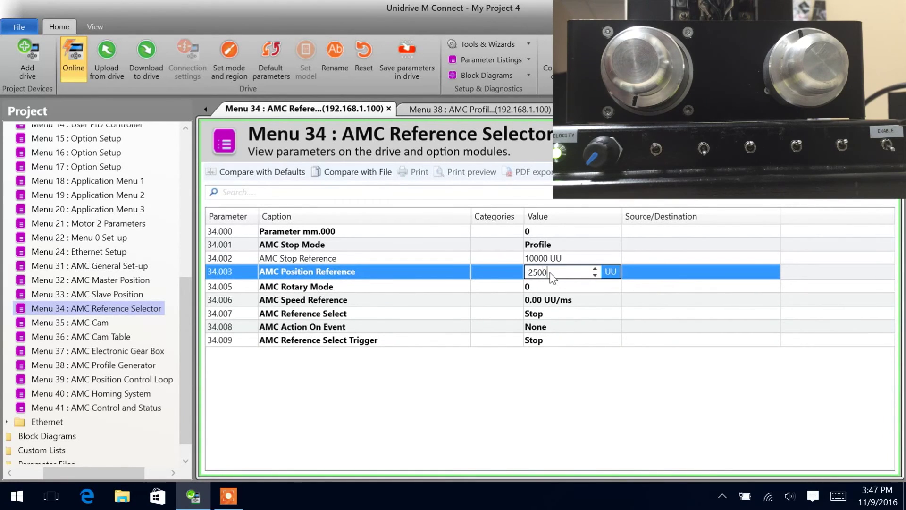
key("Return")
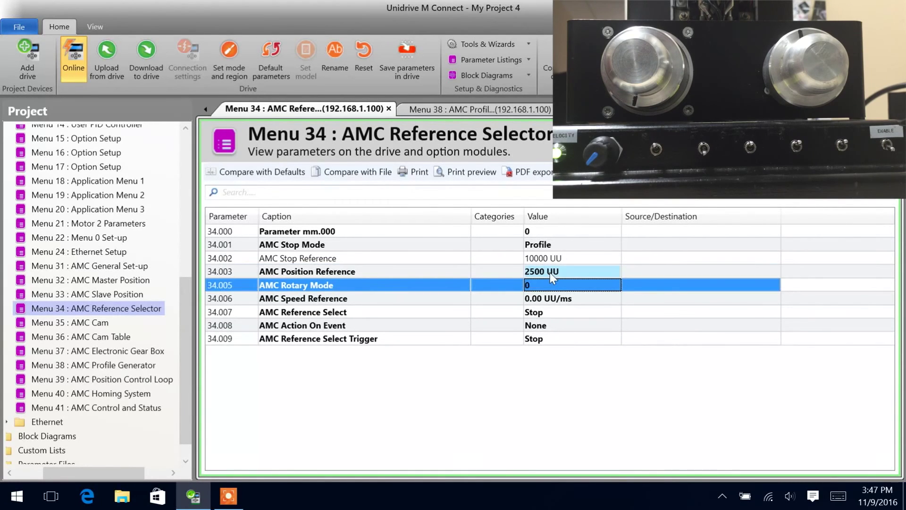
left_click(553, 314)
left_click(553, 314)
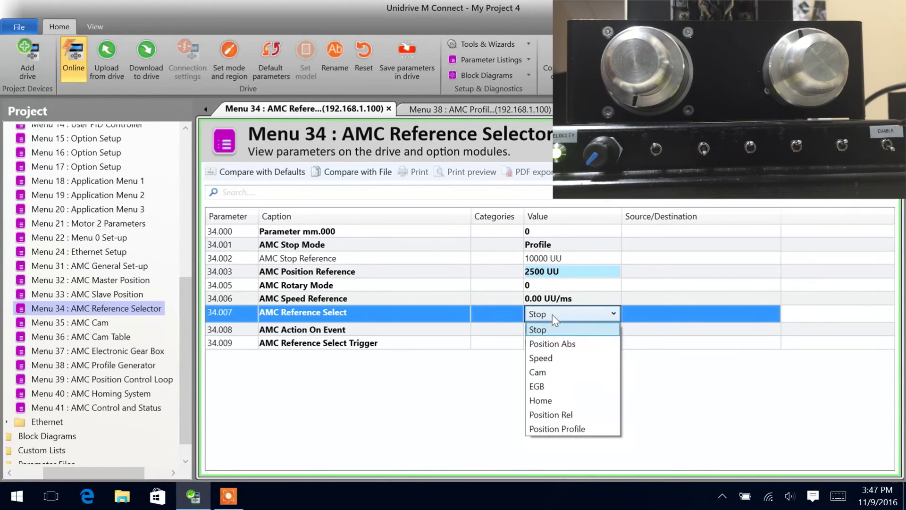
left_click(552, 415)
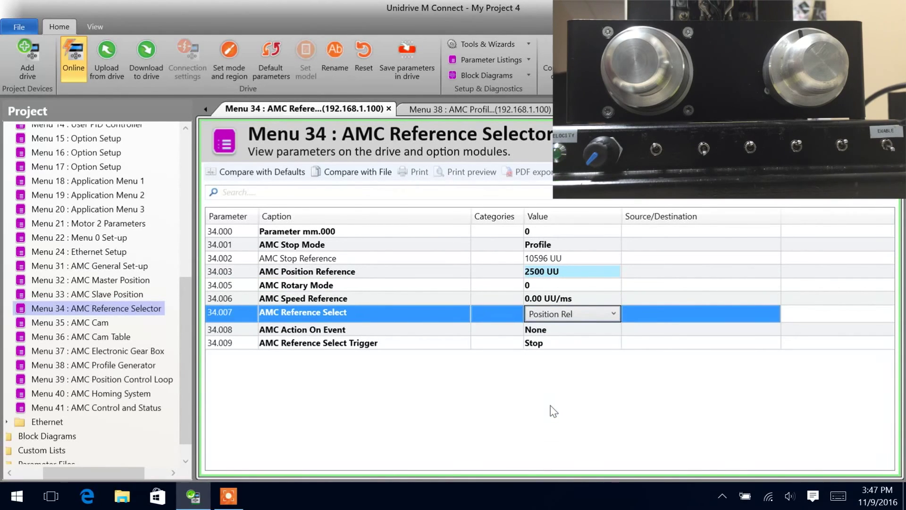